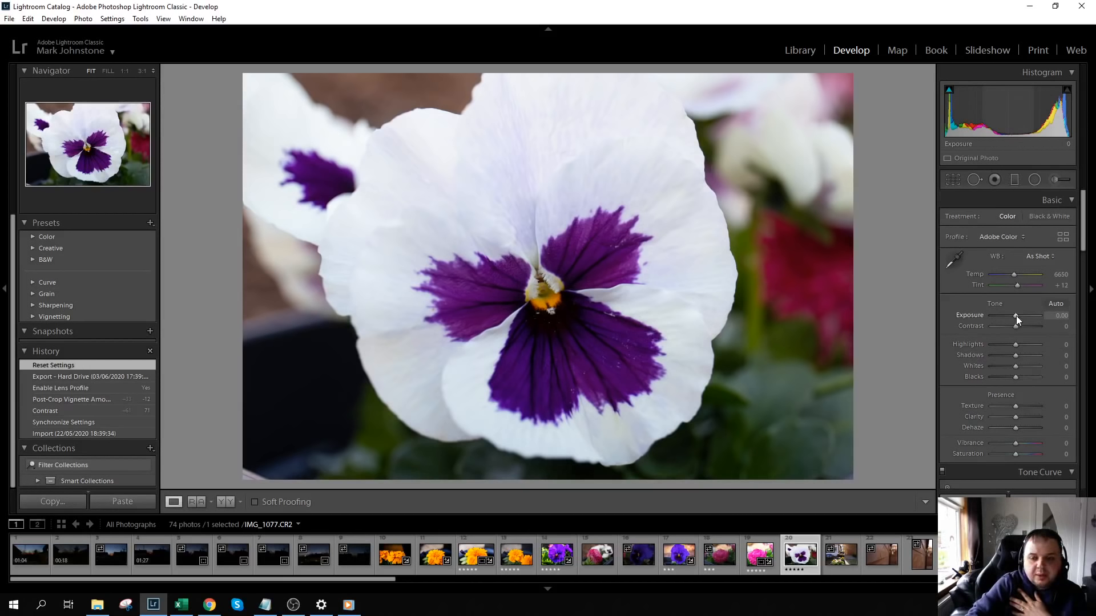
- Set the pansy photo's Exposure to +0.83, Contrast to +15, Highlights to -62 and Shadows to +29
drag(1016, 316, 1020, 319)
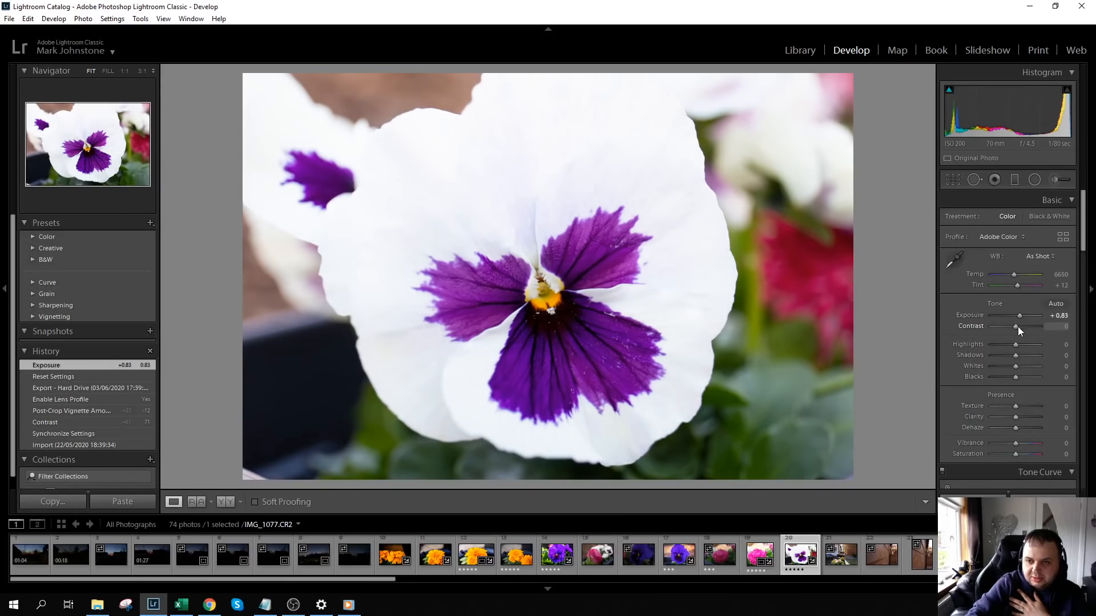
drag(1019, 326, 1024, 327)
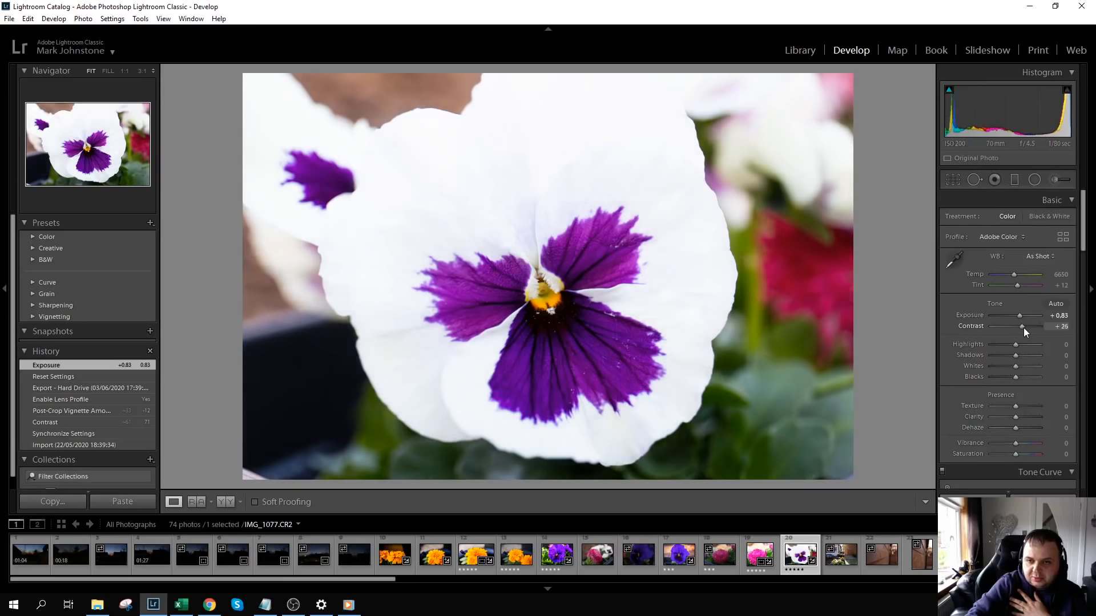
drag(1023, 329, 1021, 329)
drag(1022, 327, 1026, 360)
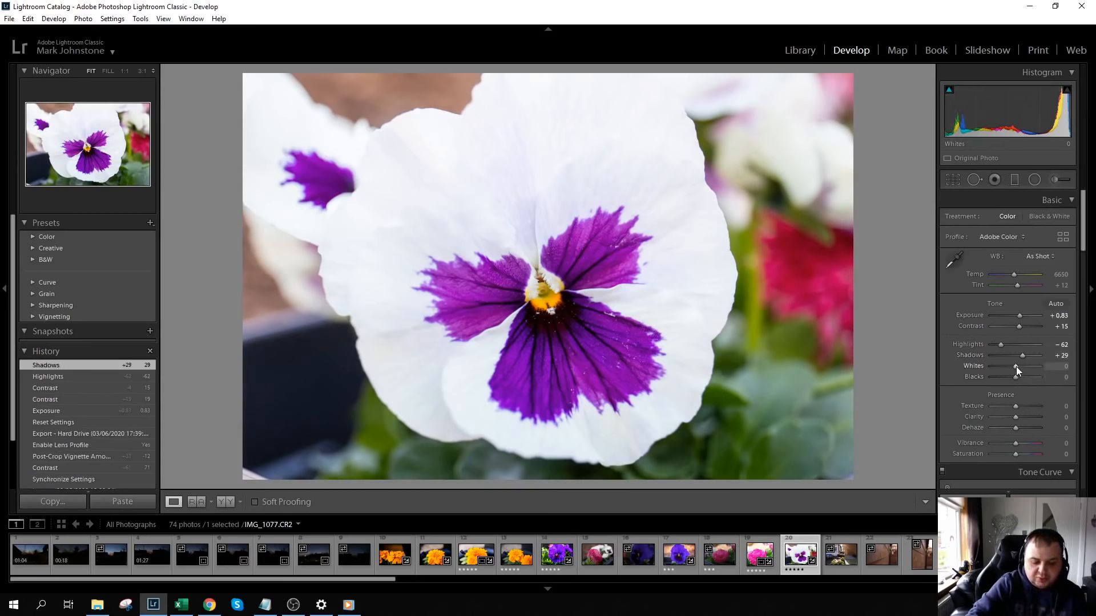
- Set Whites to +26 and Blacks to -31, using the clipping preview to find the limits
key(alt)
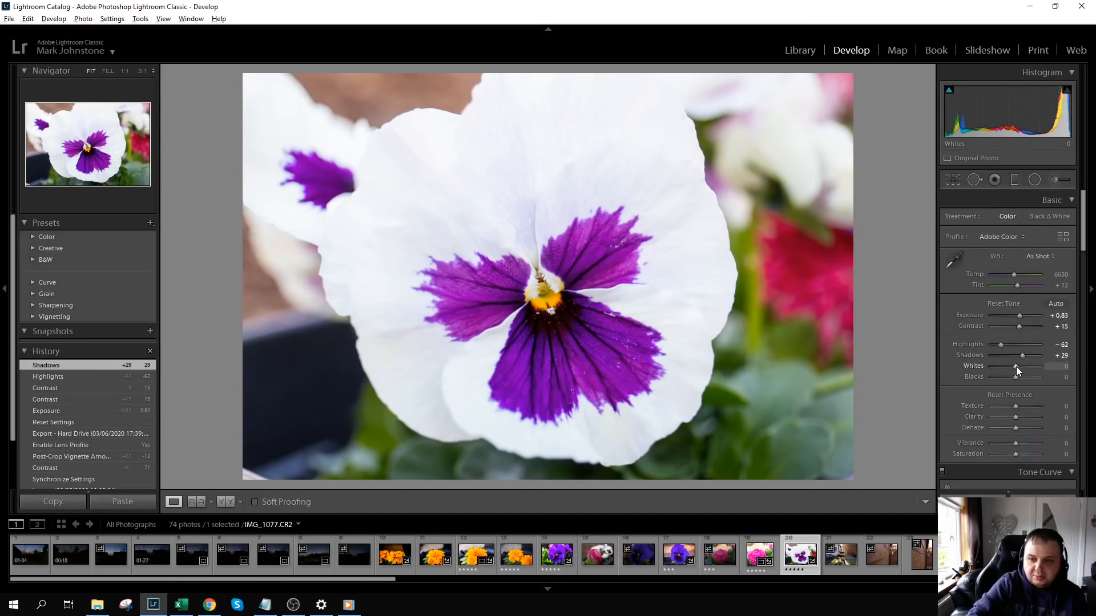
drag(1016, 367, 1022, 366)
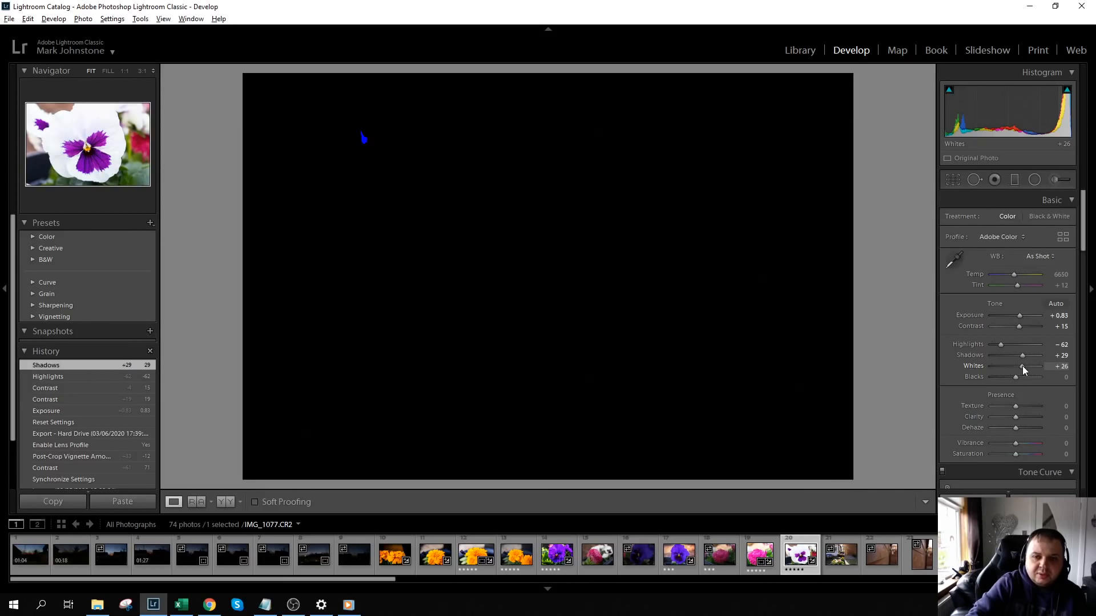
drag(1022, 366, 1010, 376)
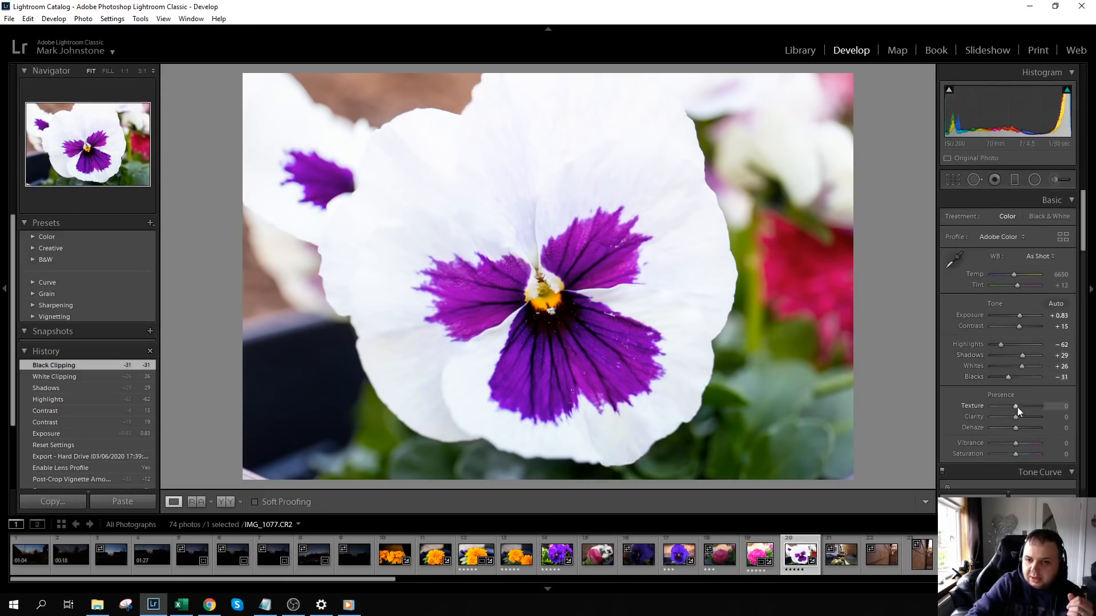
- Raise the photo's Clarity to +38 and its Vibrance to +17
drag(1017, 418, 1028, 417)
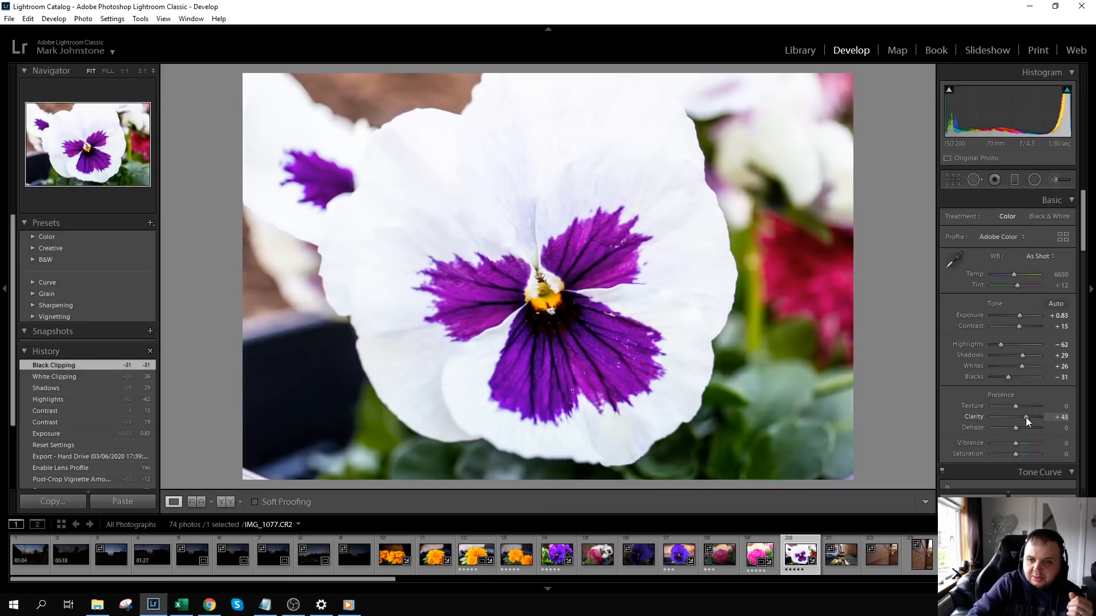
drag(1025, 417, 1025, 417)
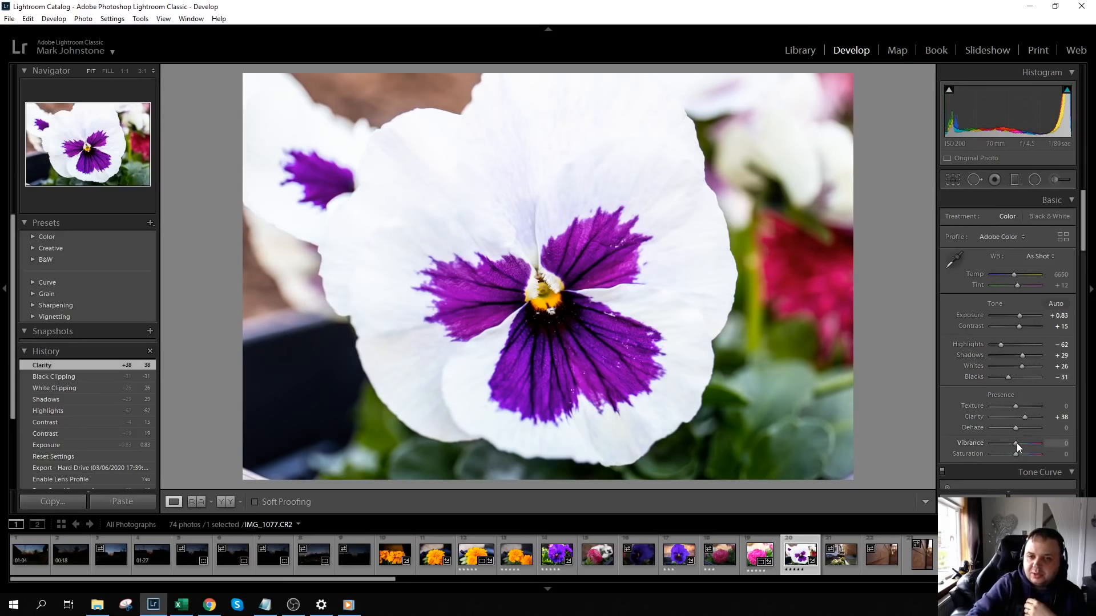
mouse_move(1018, 443)
mouse_down()
mouse_move(1031, 443)
mouse_move(1021, 444)
mouse_up()
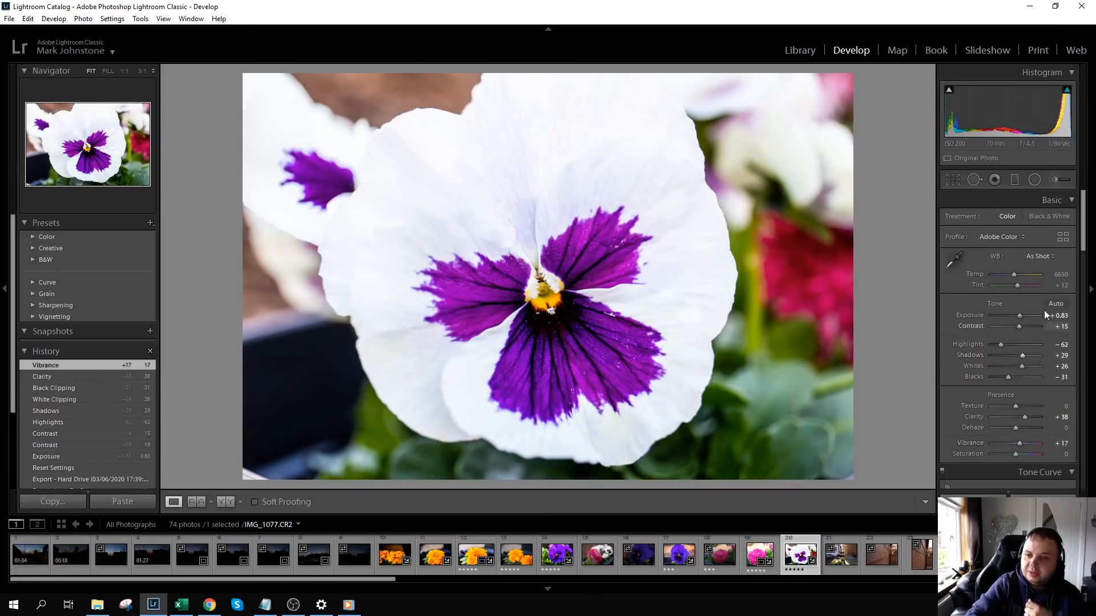
- Sharpen the photo with an Amount of 52 and Masking of 46, checking the petal edge at 1:1
drag(1083, 234, 1079, 360)
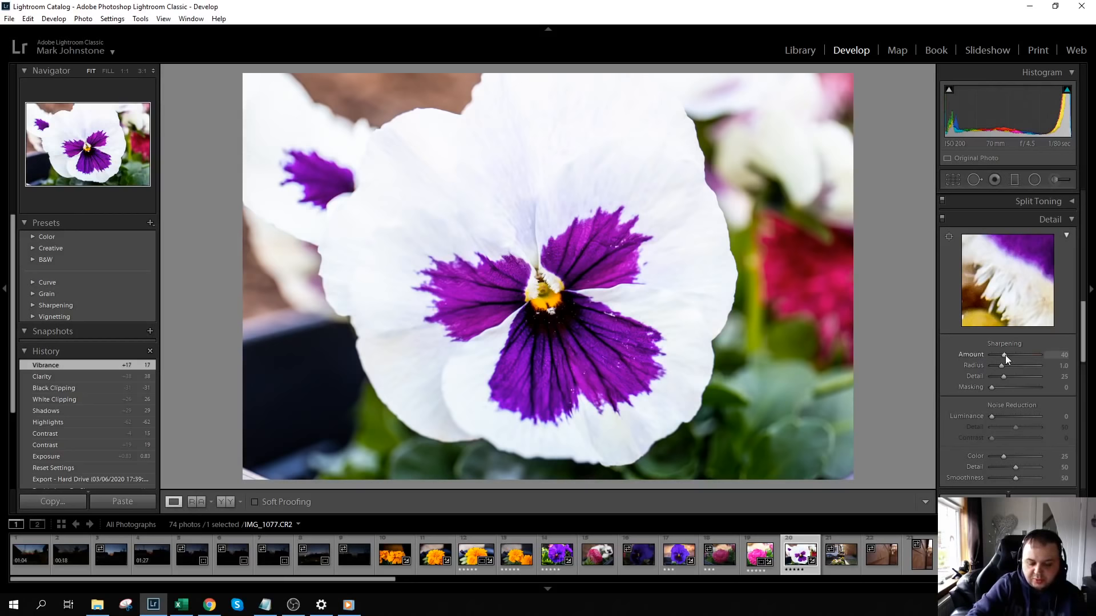
drag(1005, 356, 1006, 355)
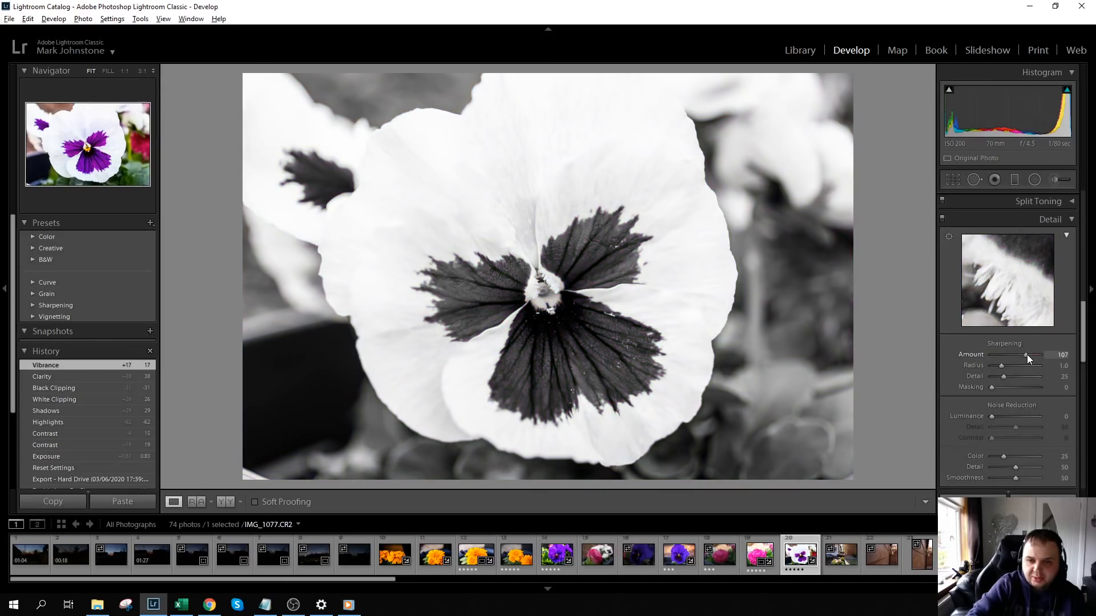
drag(1027, 356, 1022, 355)
drag(1011, 355, 1010, 355)
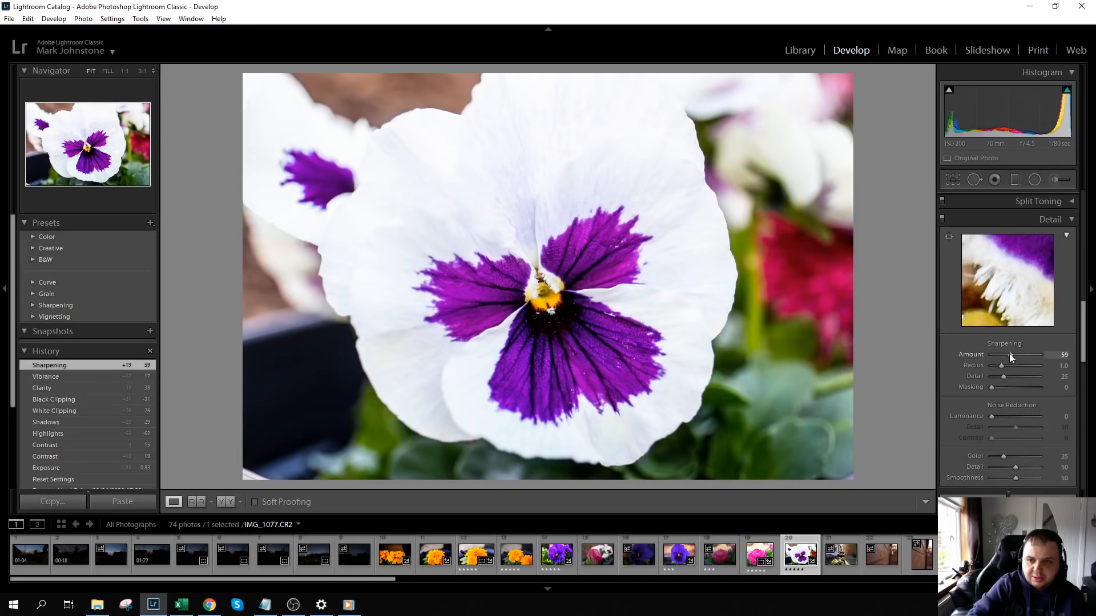
click(730, 228)
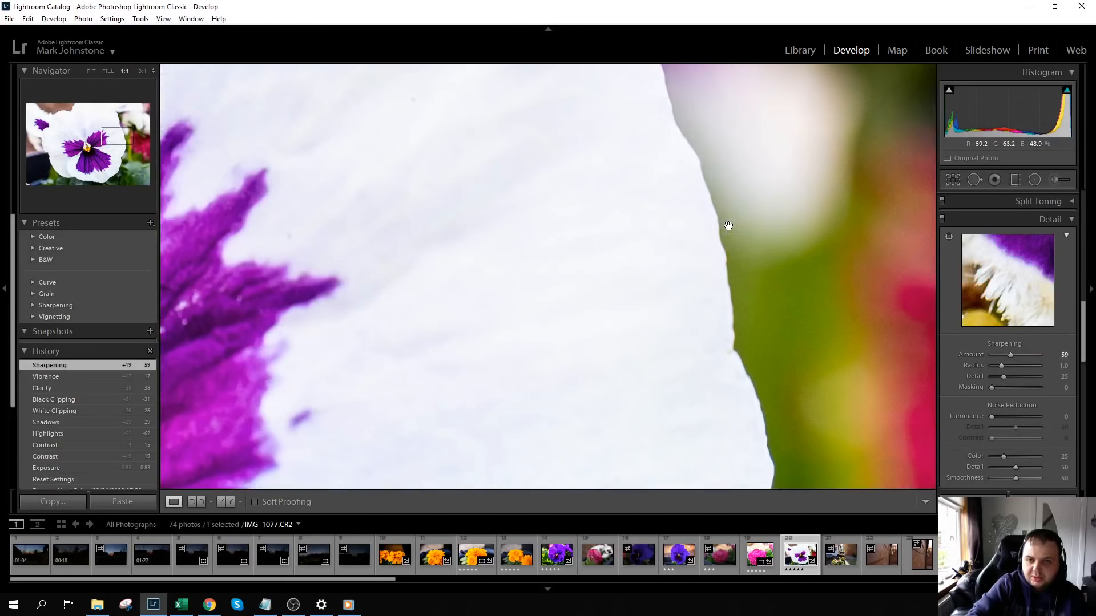
drag(1010, 356, 1013, 355)
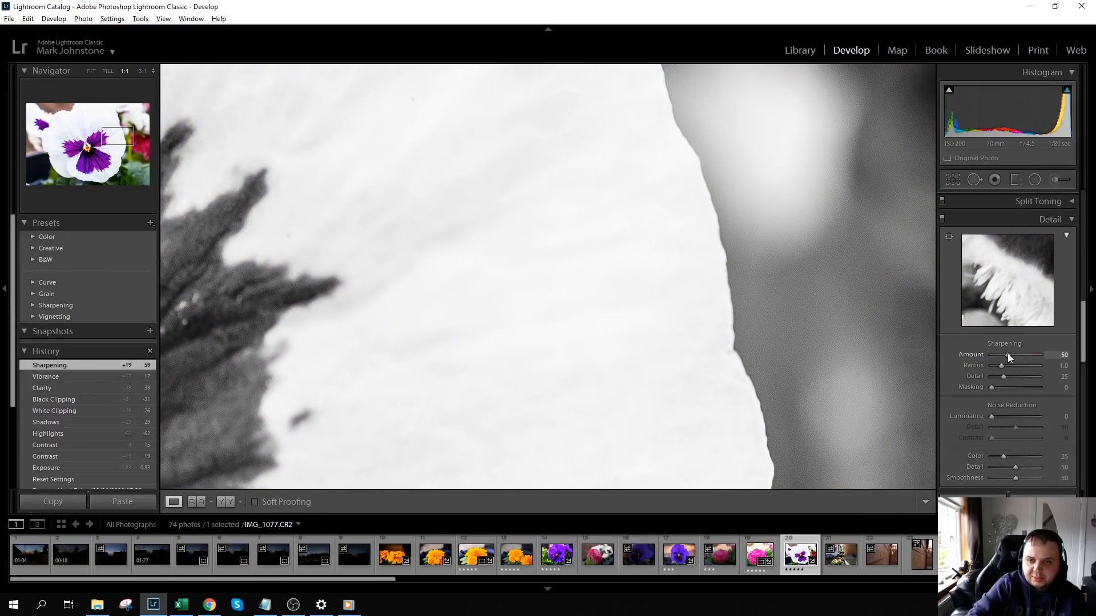
drag(1008, 354, 1008, 354)
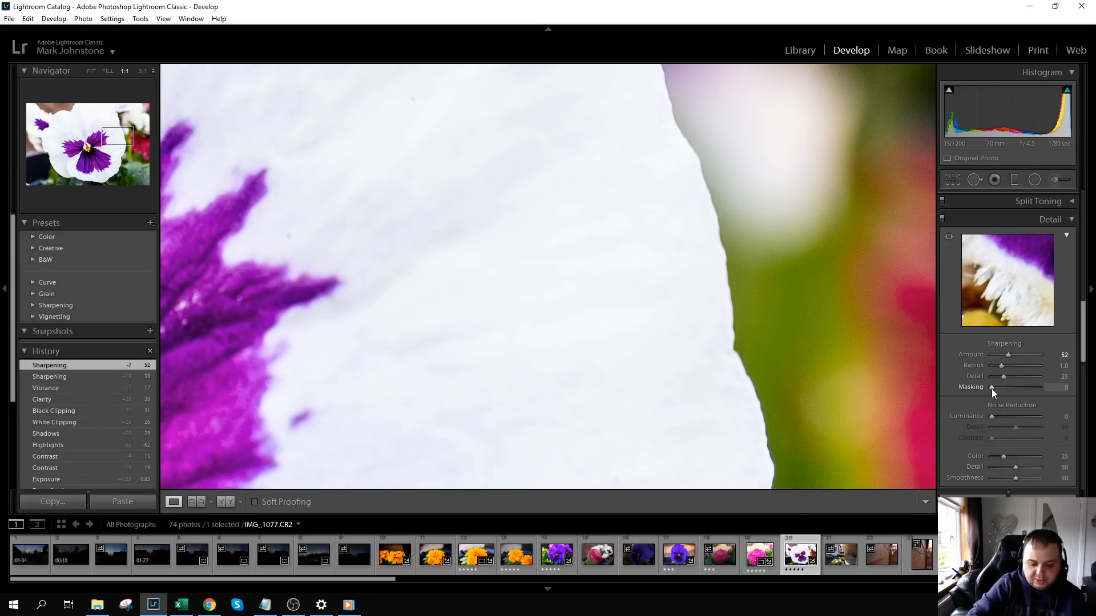
alt+click(991, 389)
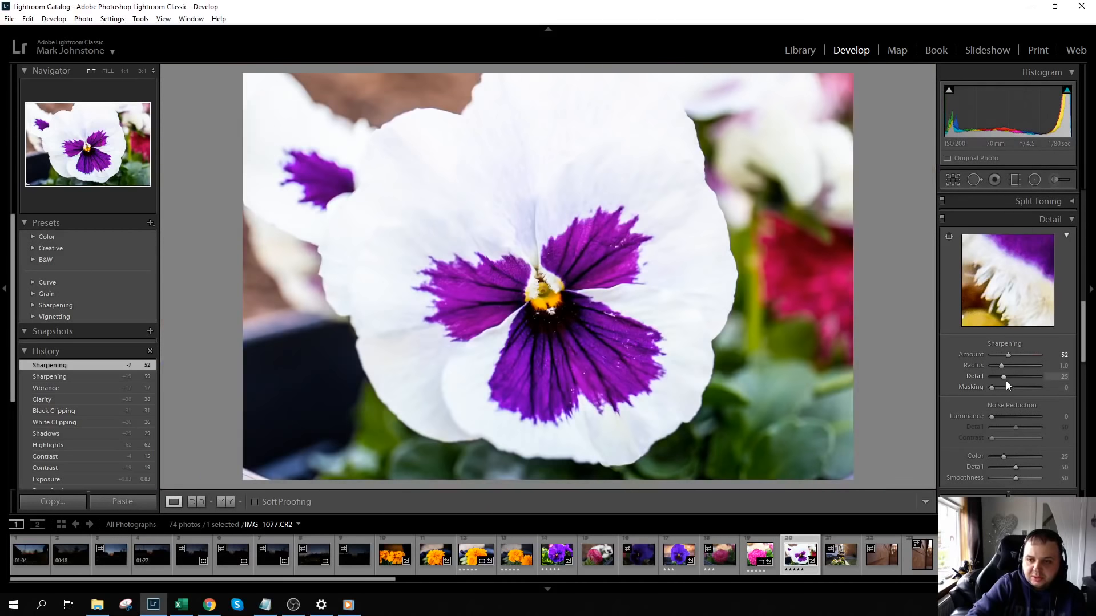
drag(992, 387, 1013, 386)
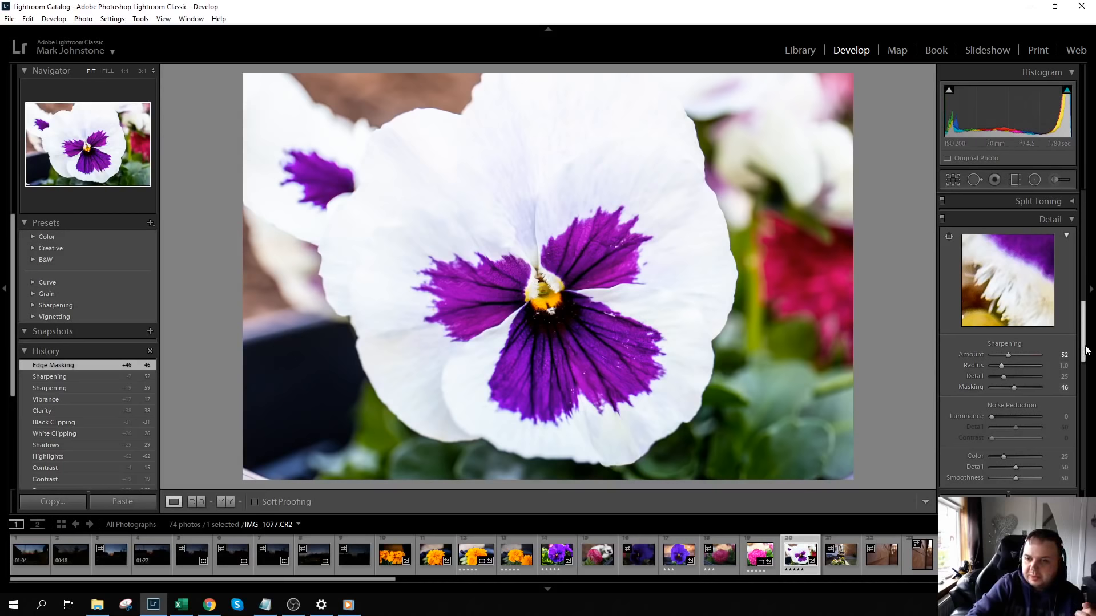
- Turn on chromatic aberration removal and lens profile corrections, comparing the photo with and without the profile
drag(1083, 350, 1082, 375)
scroll(973, 454, up, 3)
scroll(972, 454, up, 2)
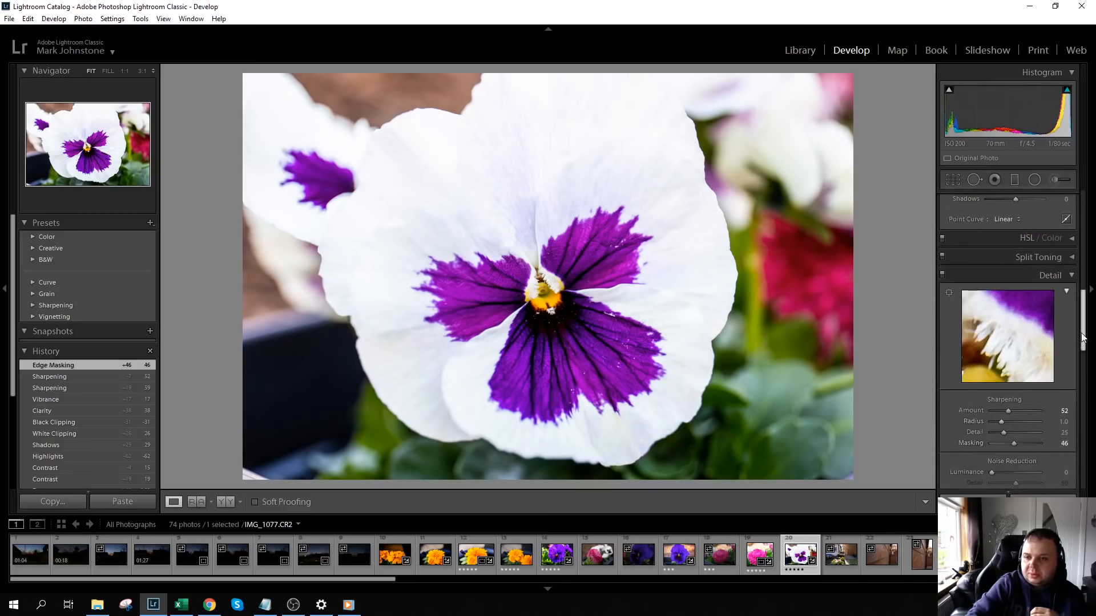
drag(1083, 307, 1079, 383)
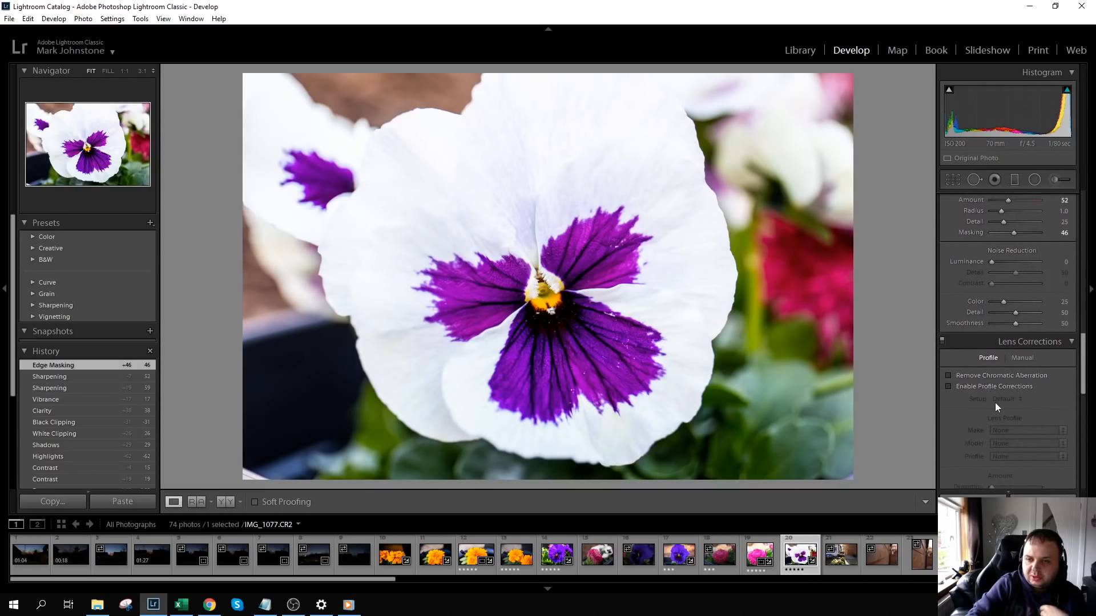
click(948, 375)
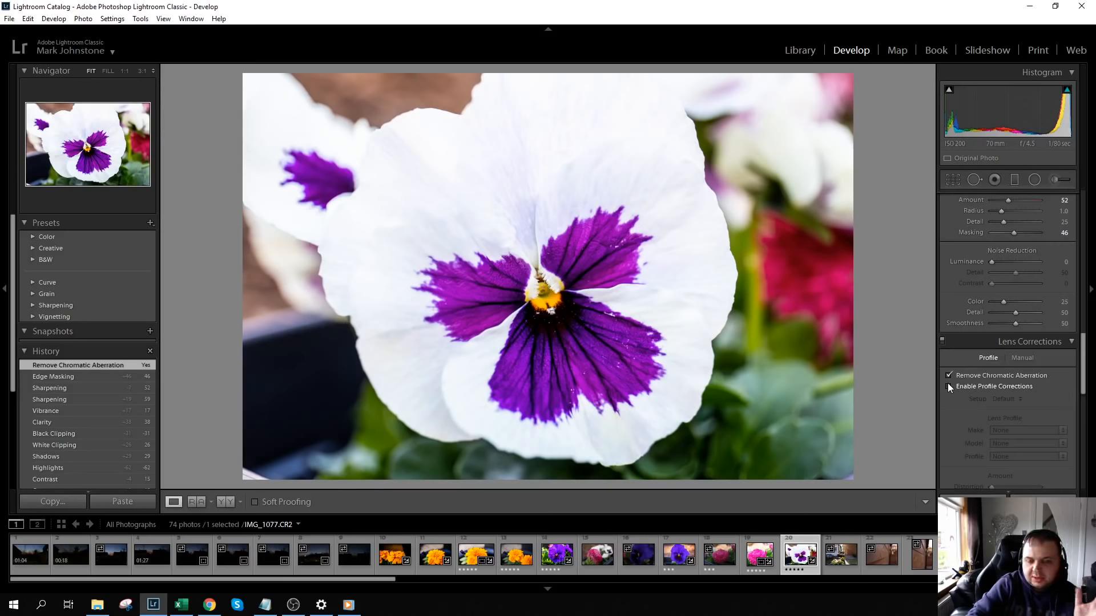
click(950, 387)
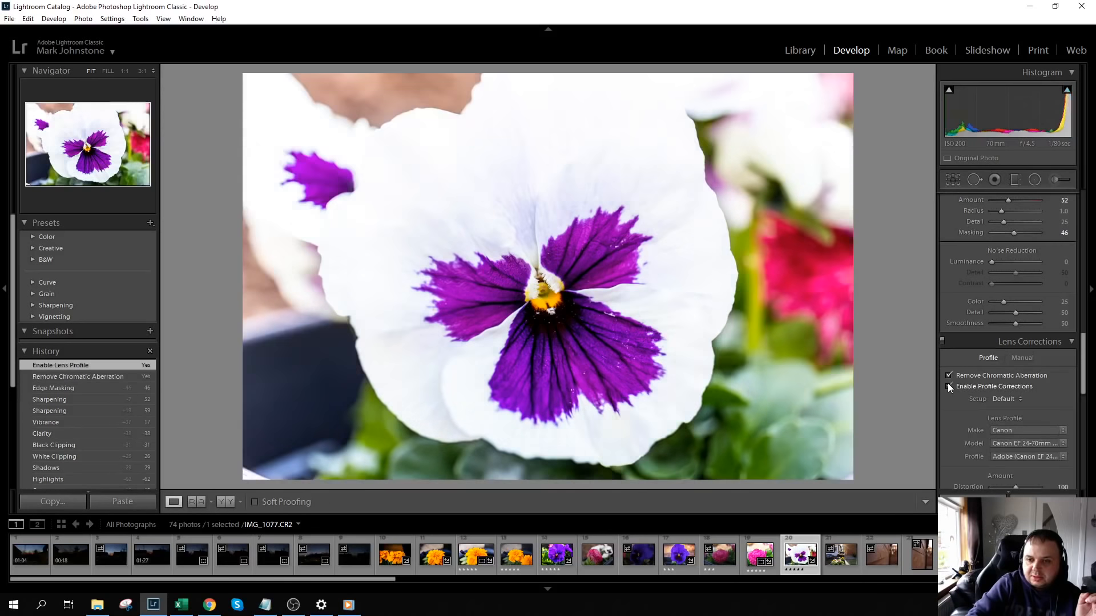
click(950, 387)
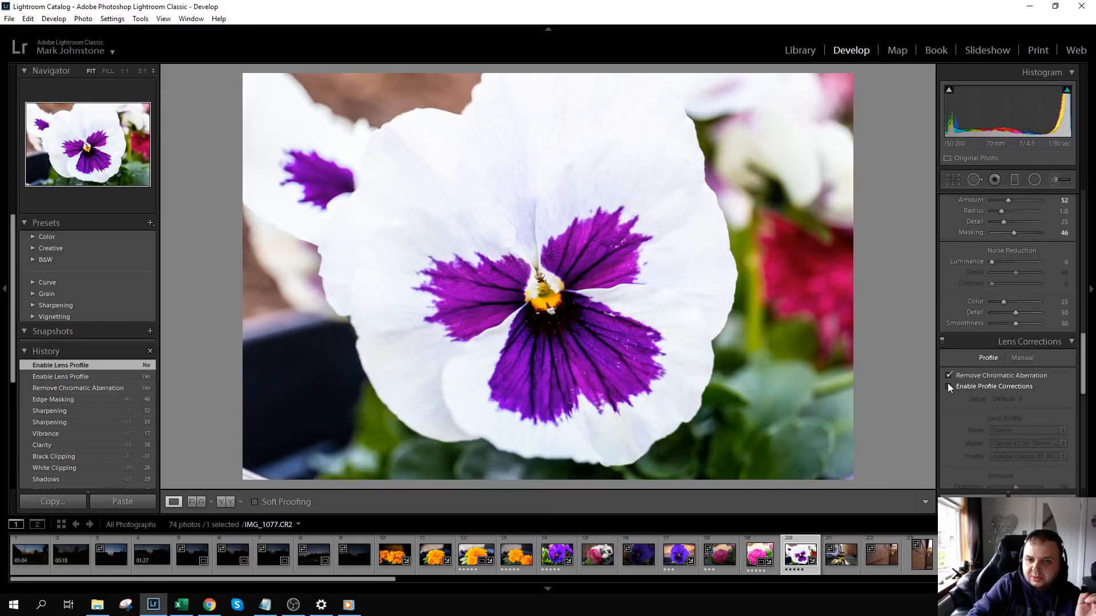
click(950, 387)
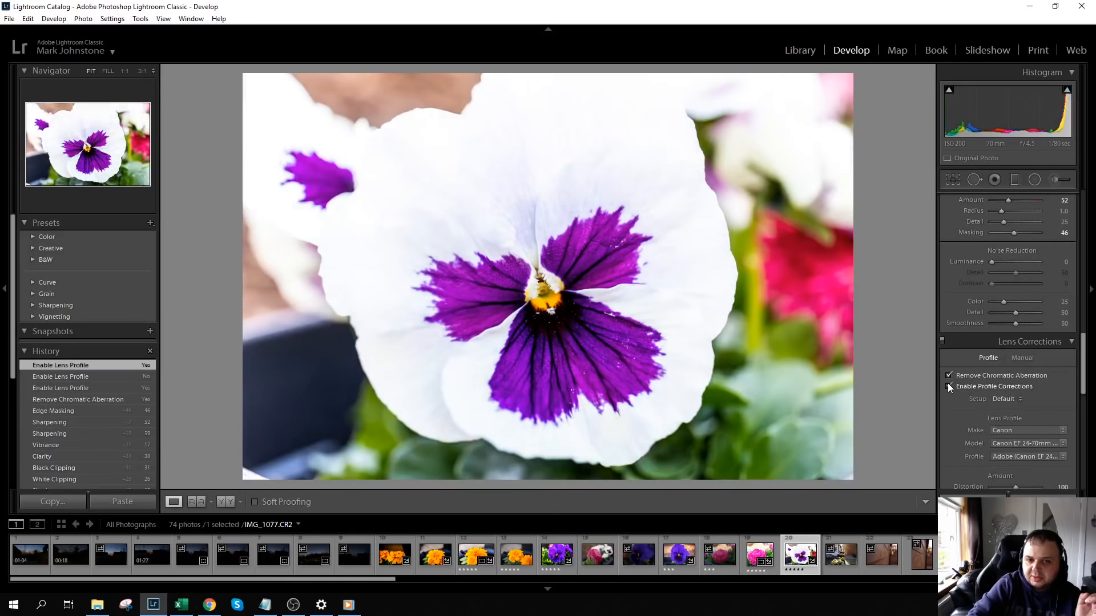
- Lower the photo's Exposure to +0.48 to tone down the bright petals
scroll(1065, 369, up, 1)
drag(1083, 360, 1086, 233)
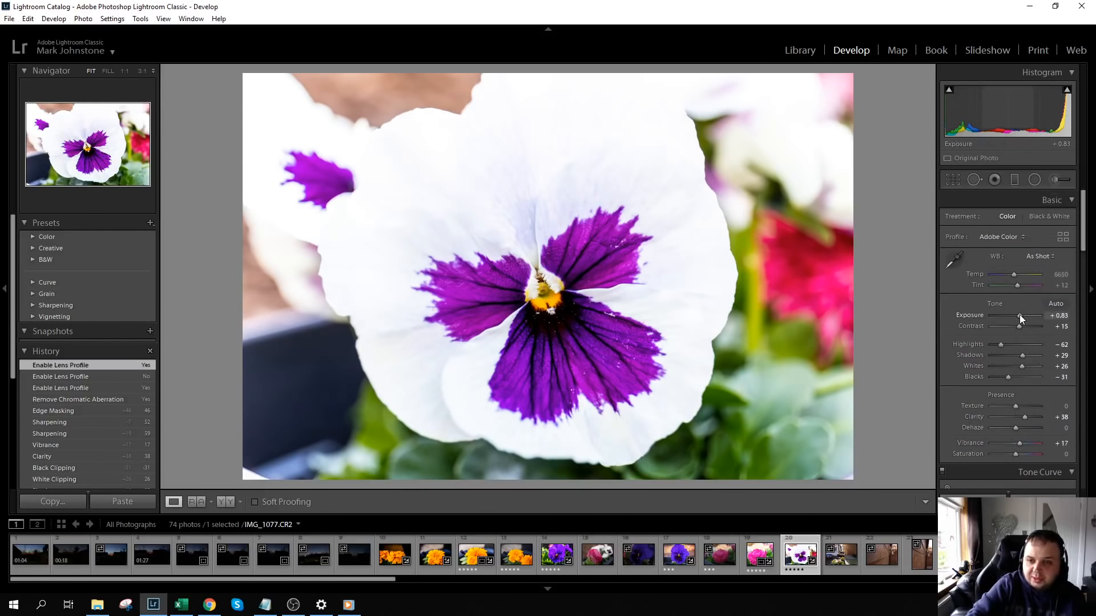
scroll(1020, 314, up, 2)
scroll(1020, 315, down, 3)
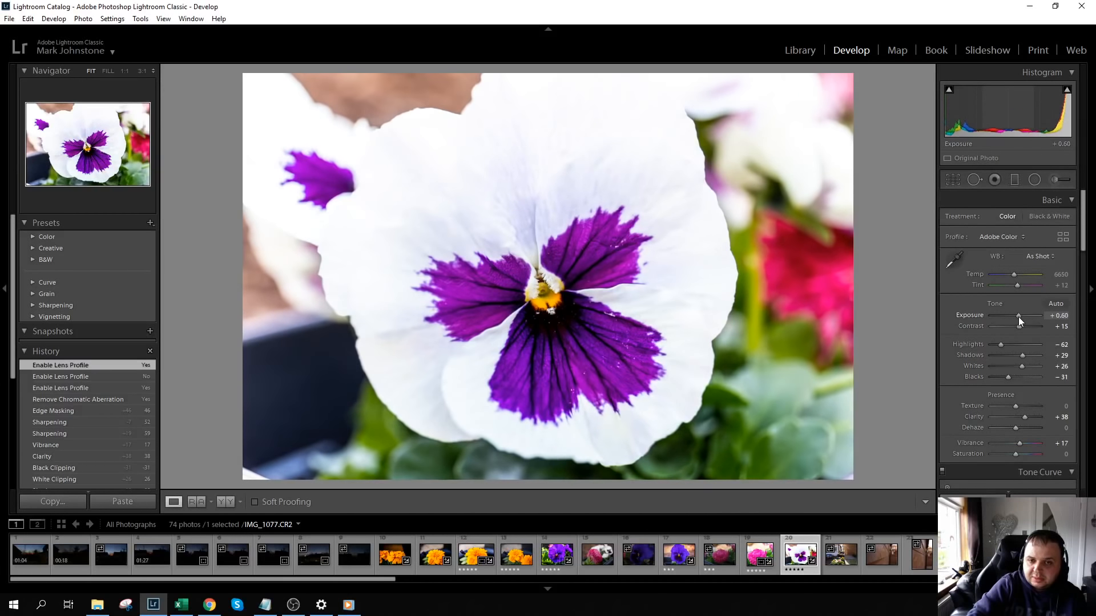
- Add a dark post-crop vignette with an Amount of -21 in the Highlight Priority style
drag(1083, 249, 1084, 471)
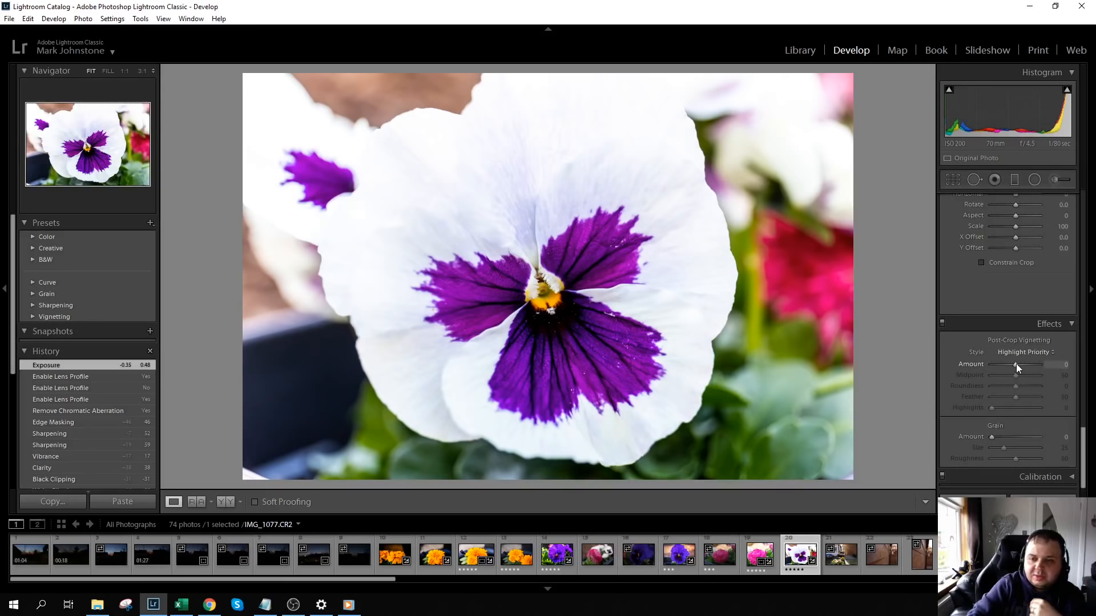
drag(1016, 364, 1016, 367)
drag(1017, 367, 1010, 365)
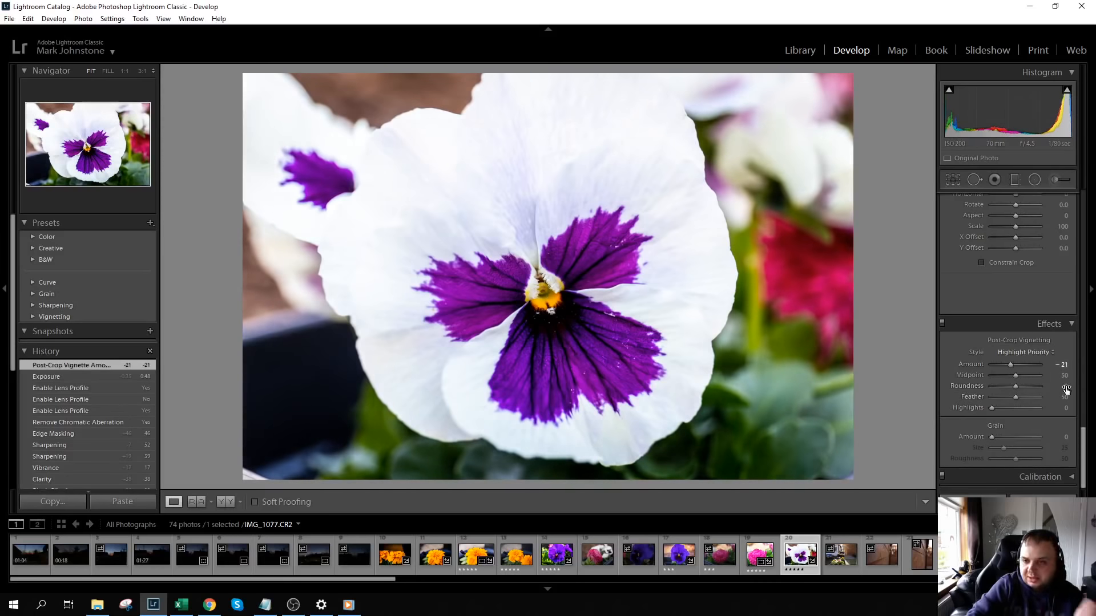
- Crop the photo slightly tighter by trimming a narrow strip off its left and top edges, and apply the crop
scroll(1083, 444, up, 3)
scroll(1083, 444, up, 2)
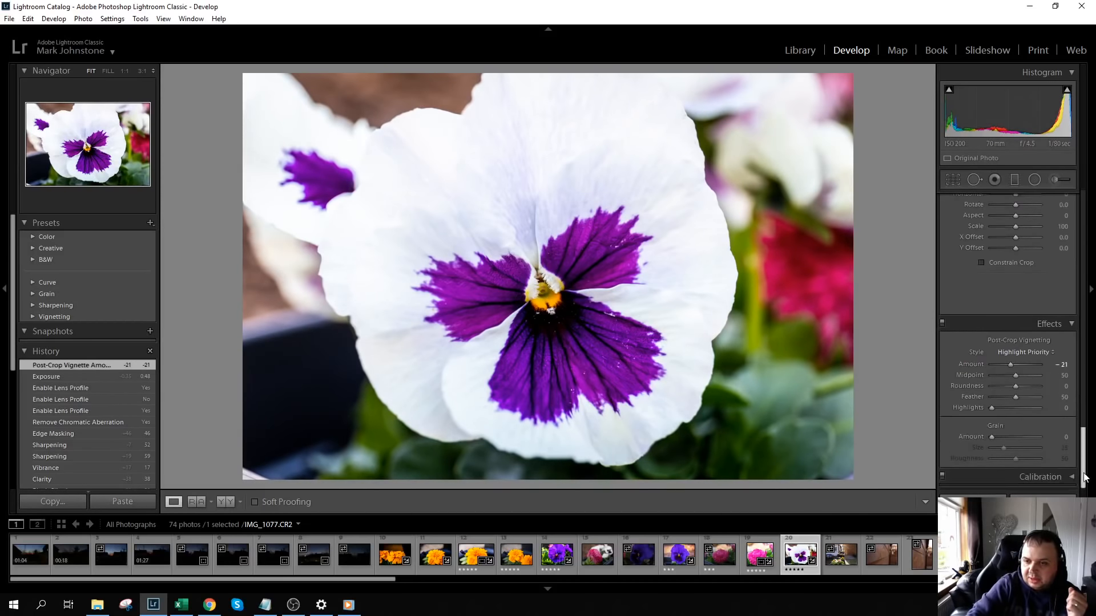
scroll(1085, 480, up, 4)
scroll(1085, 480, up, 5)
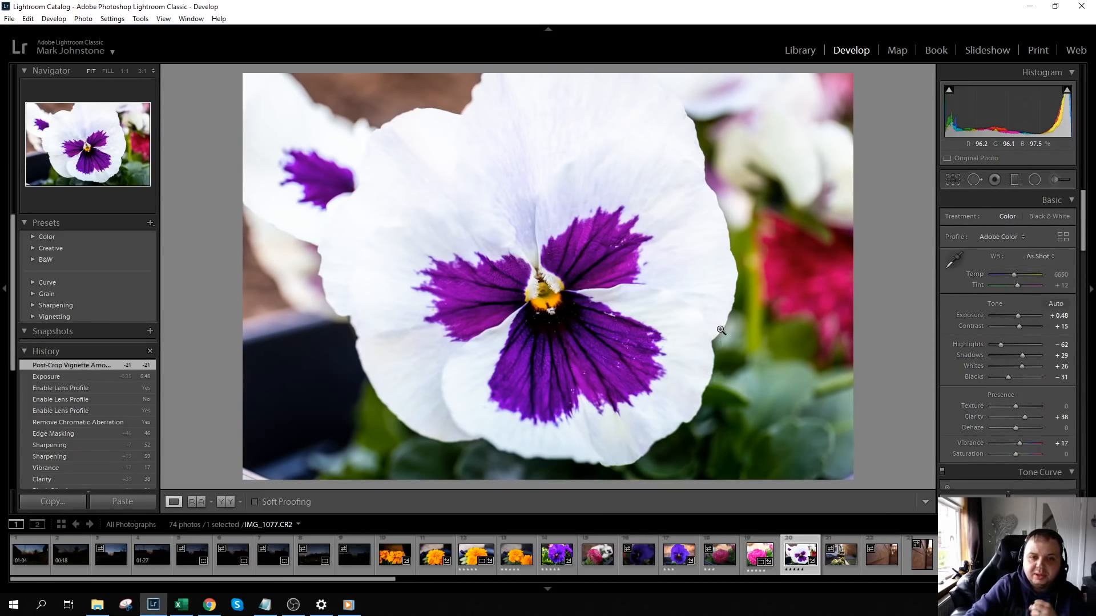
click(953, 181)
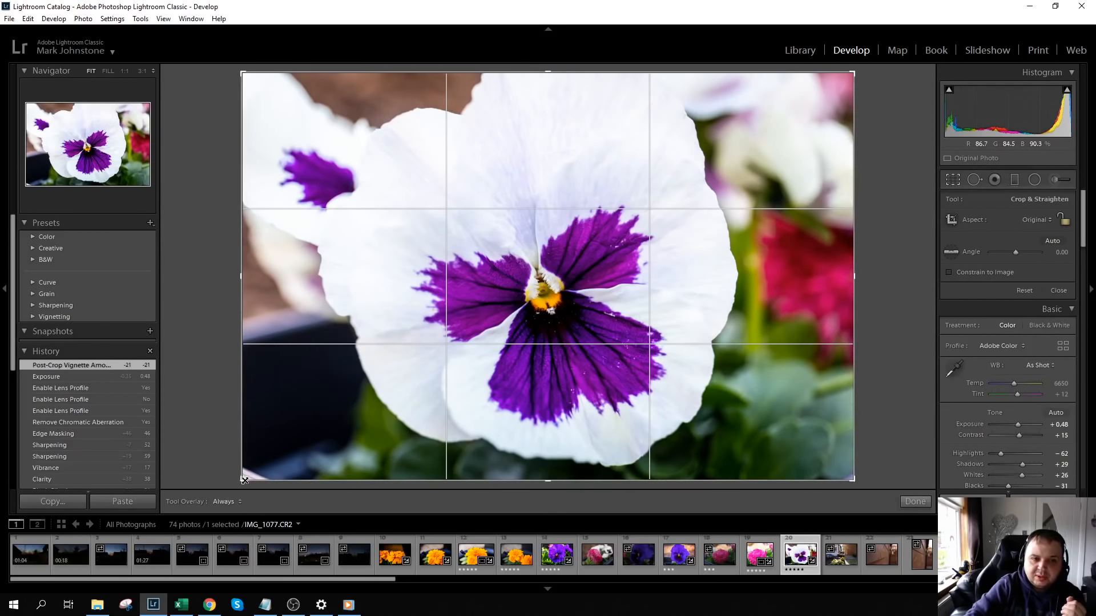
drag(241, 480, 271, 480)
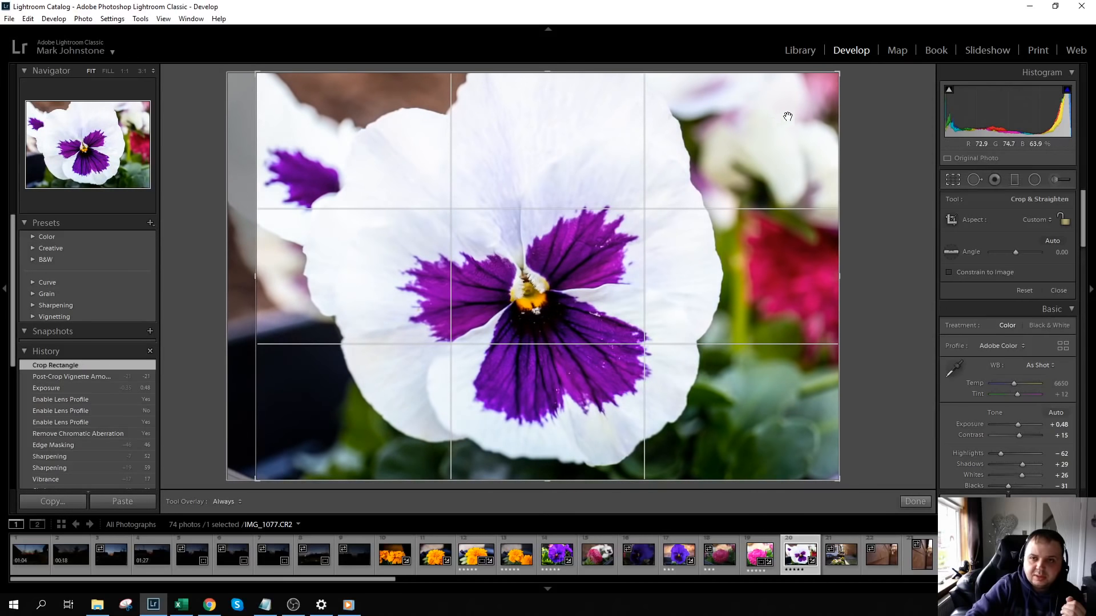
drag(838, 73, 838, 81)
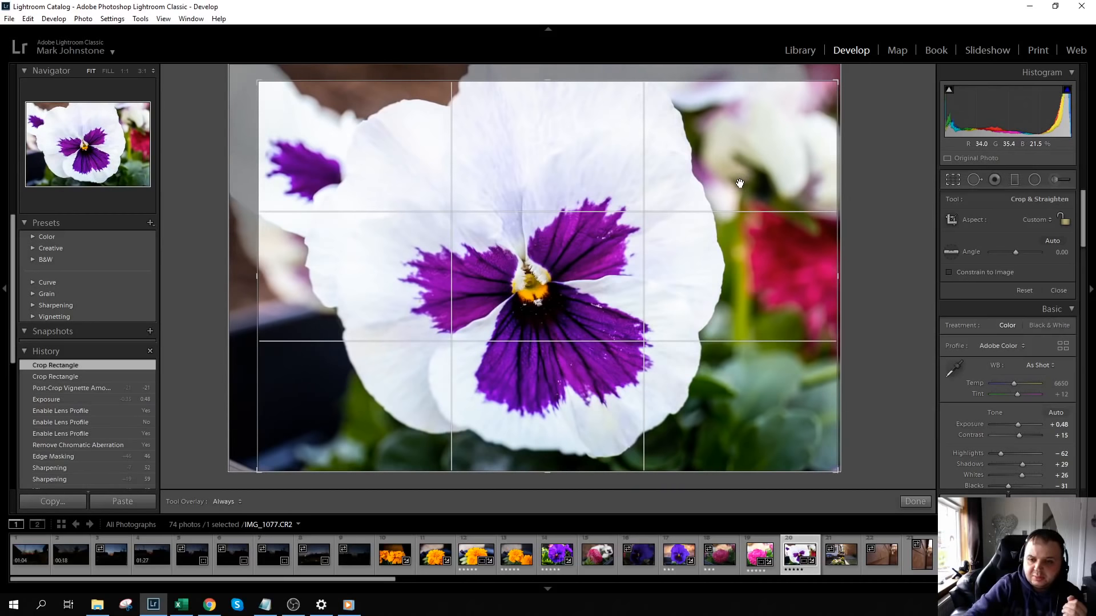
key(Return)
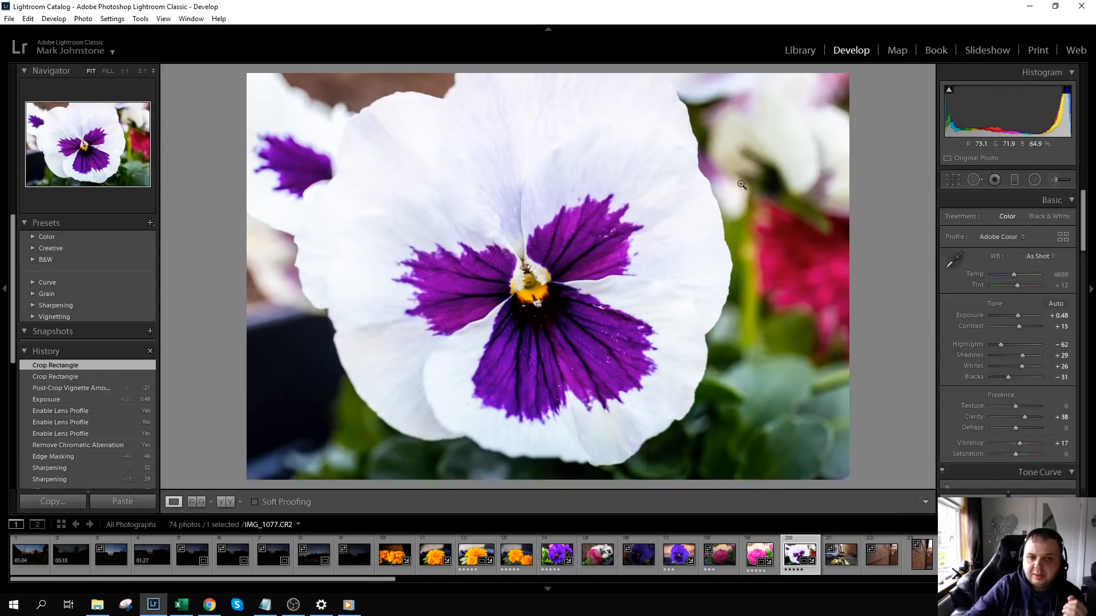